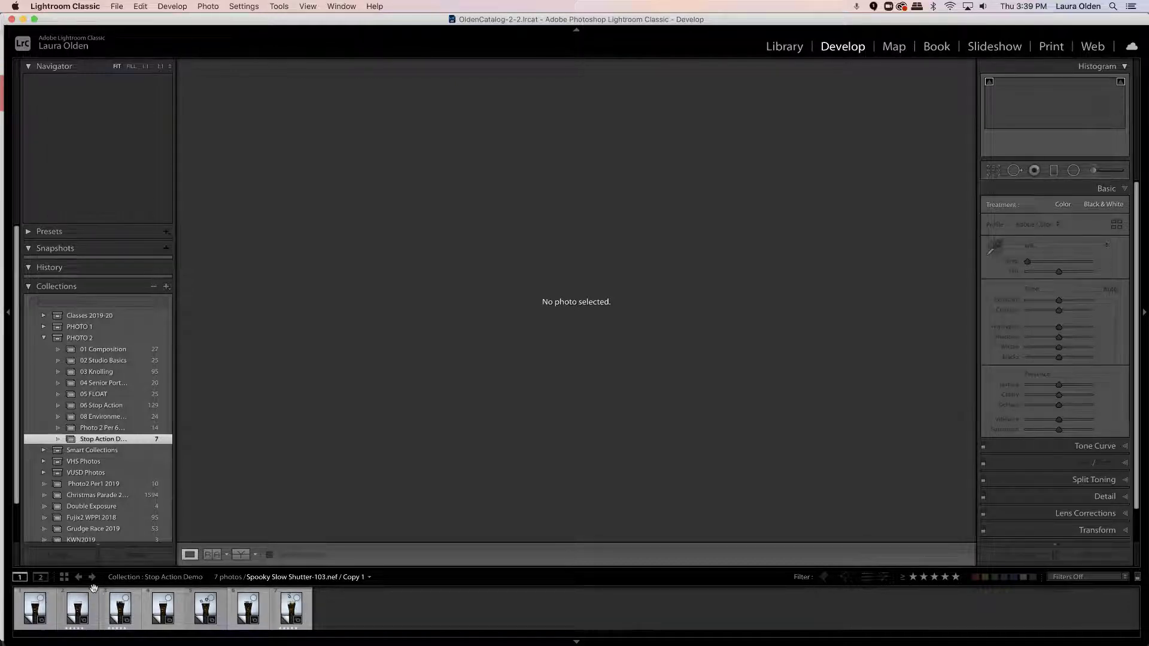
- Browse the filmstrip and open the seventh photo, Spooky Slow Shutter-108, with the ice cubes falling into the glass
click(298, 614)
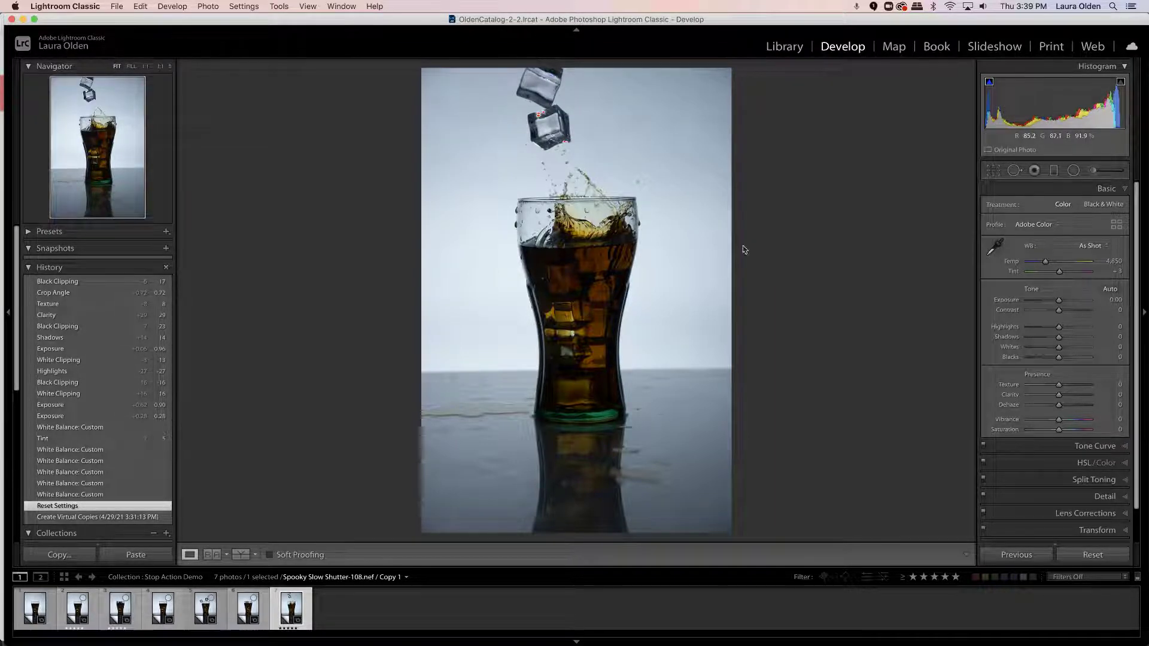
click(120, 607)
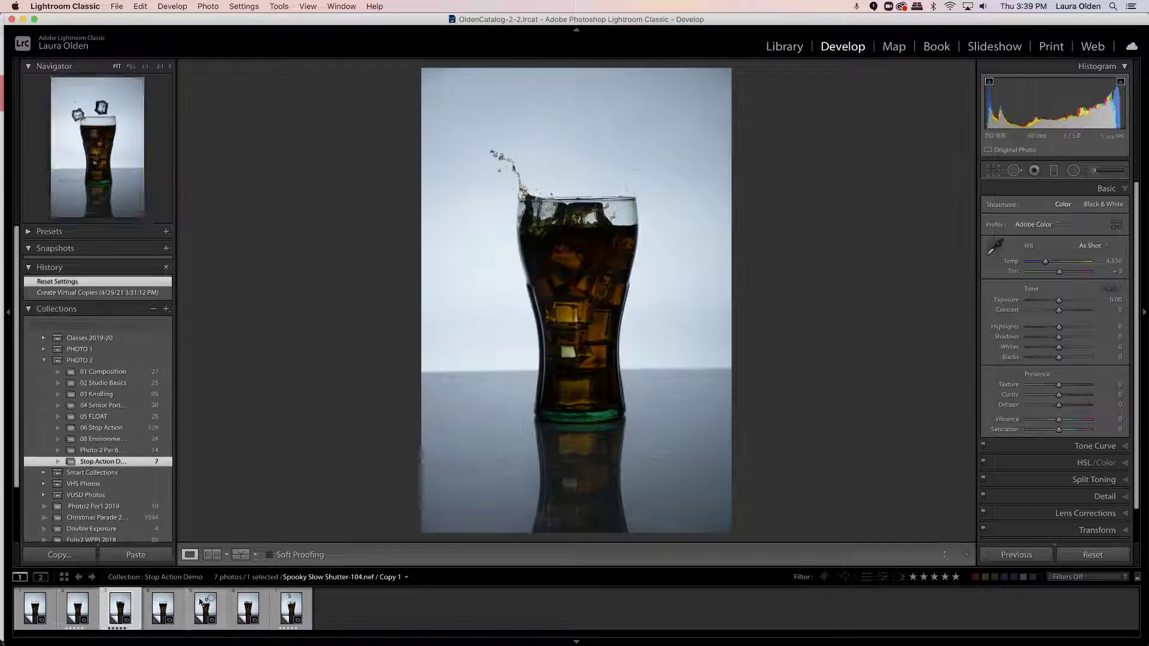
click(290, 608)
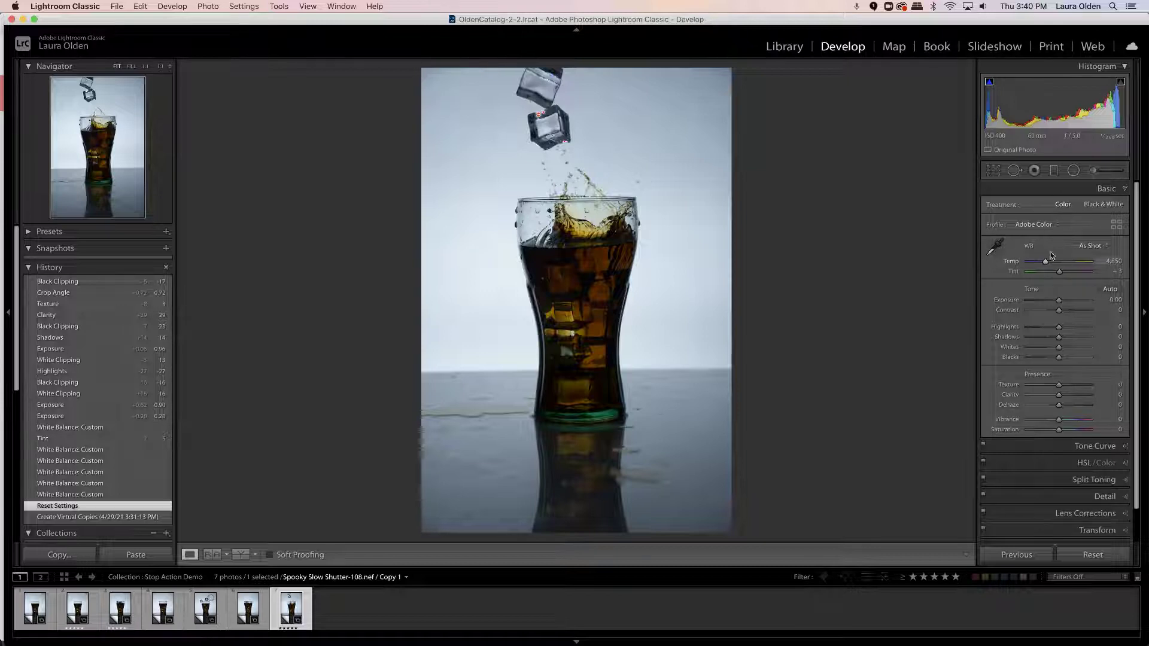
- Correct the white balance by sampling the neutral grey background beside the glass, giving Temp 6,200 and Tint +7
click(995, 245)
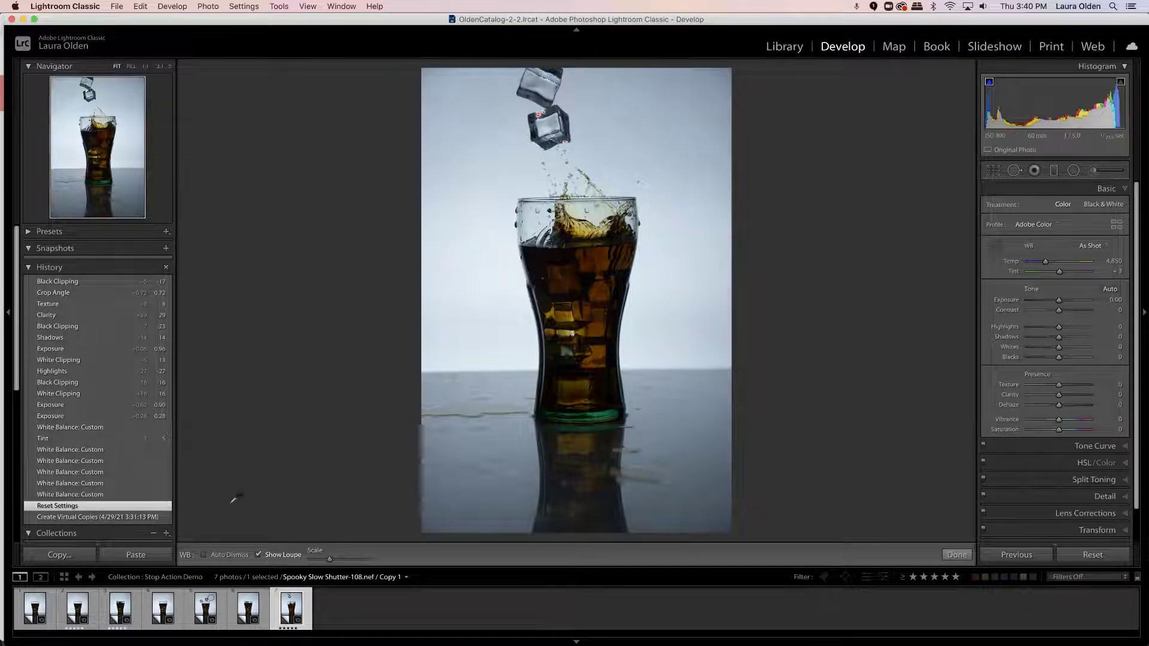
click(682, 170)
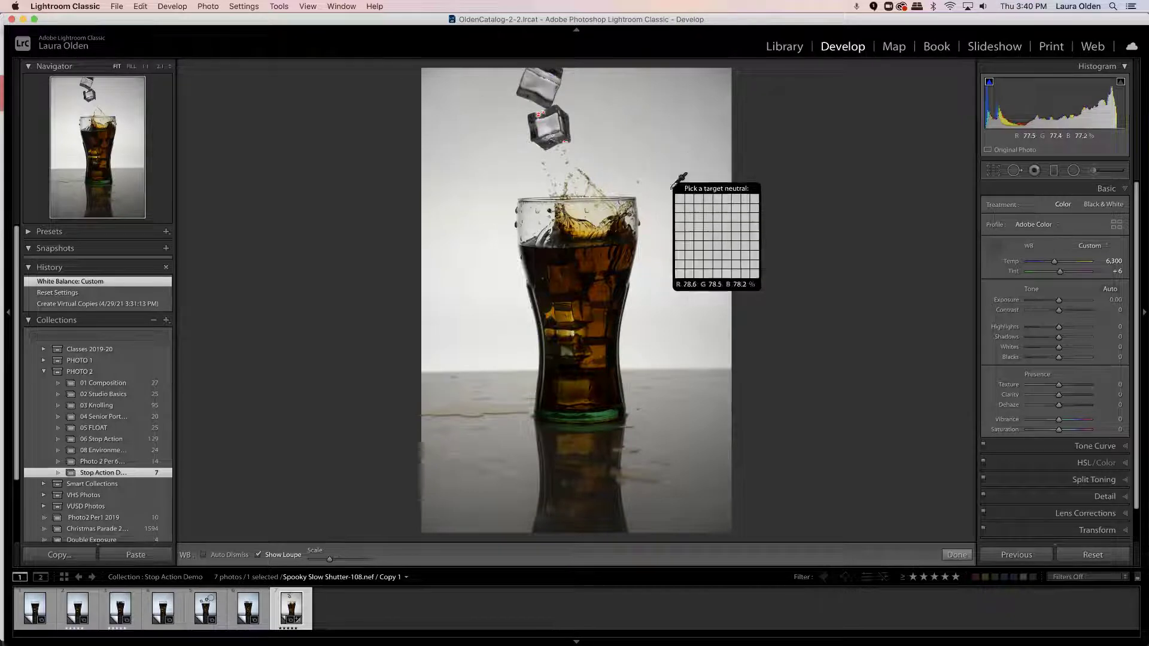
click(676, 280)
click(722, 84)
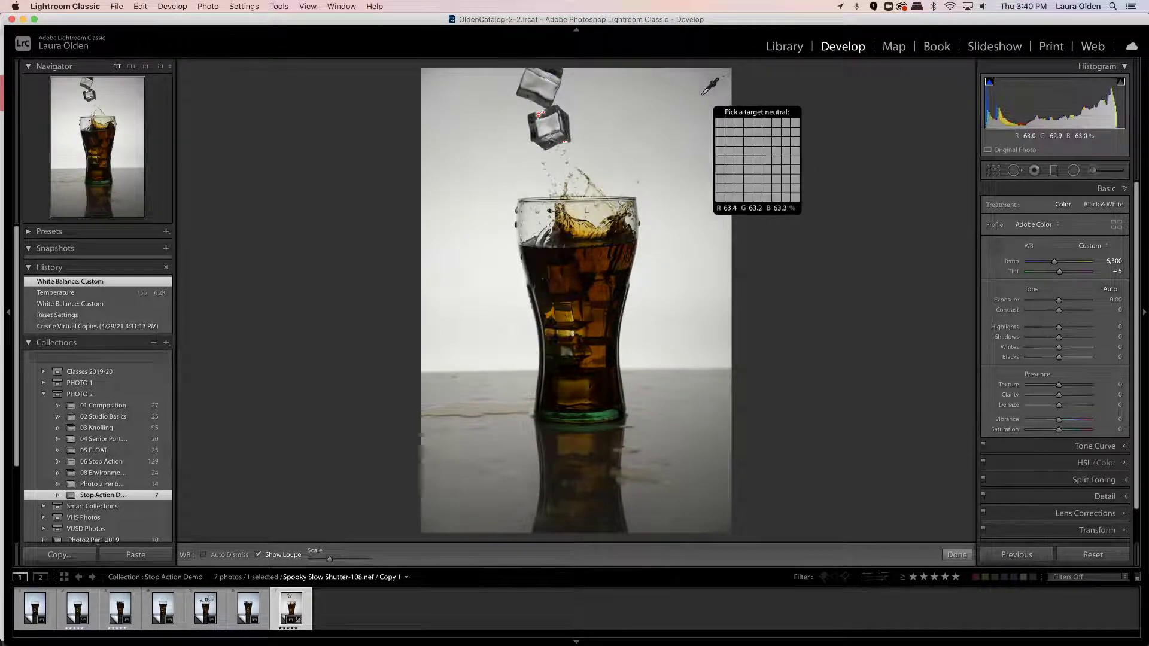
click(651, 311)
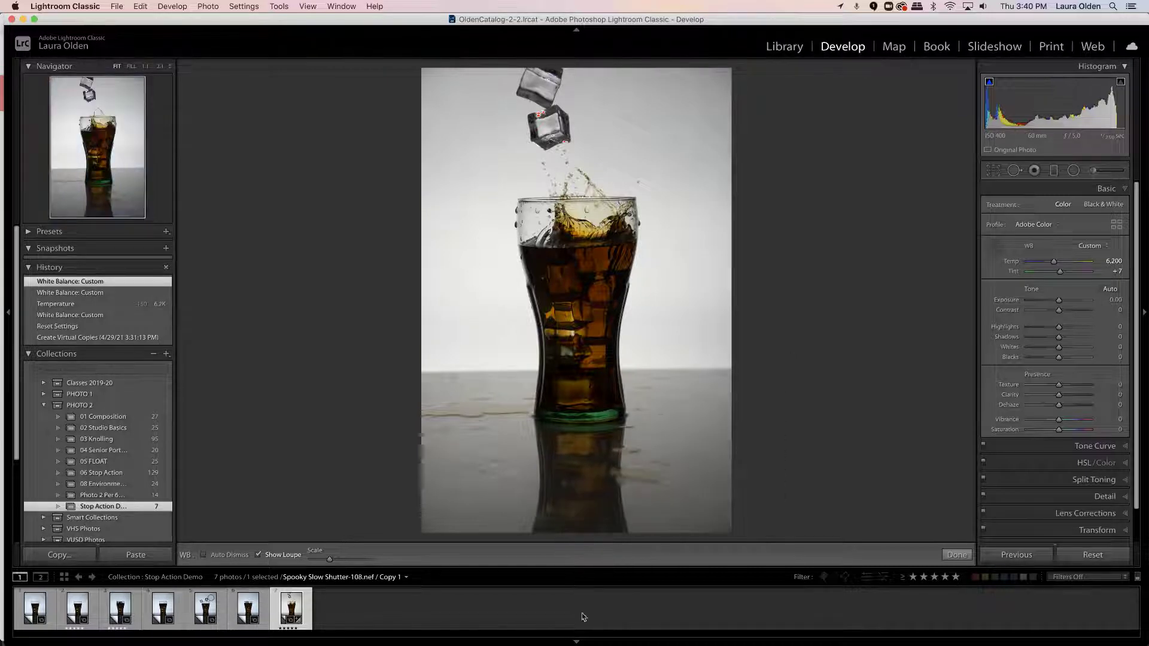
click(960, 547)
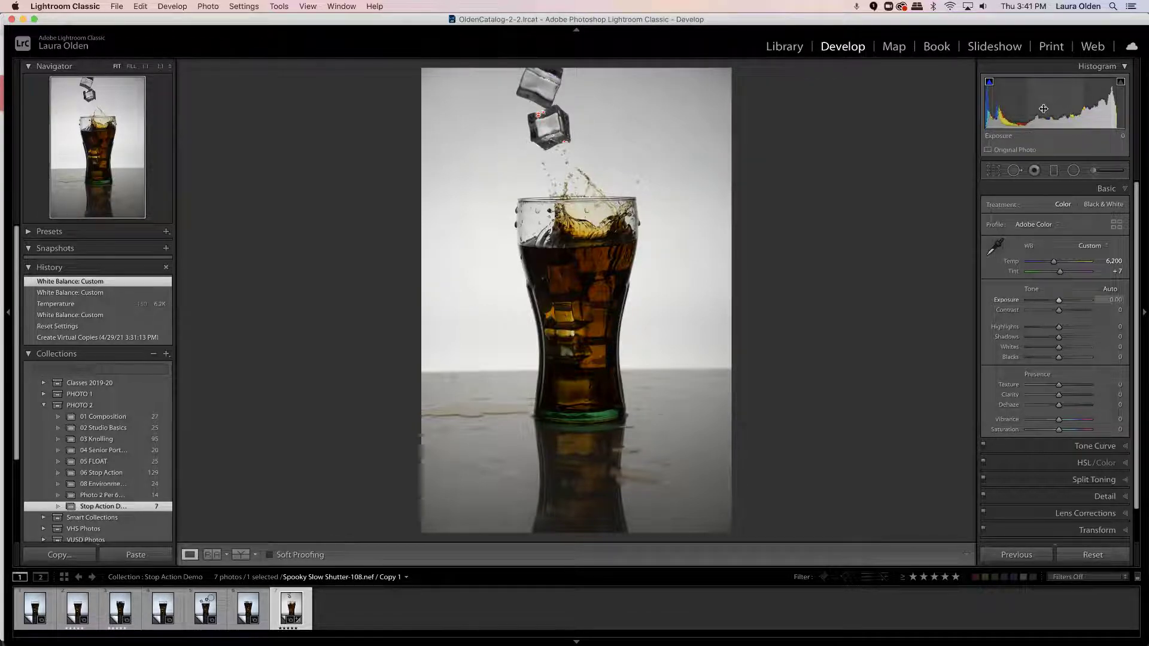
- Adjust the photo's tone to Exposure +0.72, Whites +35, Blacks -15, Shadows +9 and Highlights +31
drag(1043, 108, 1063, 115)
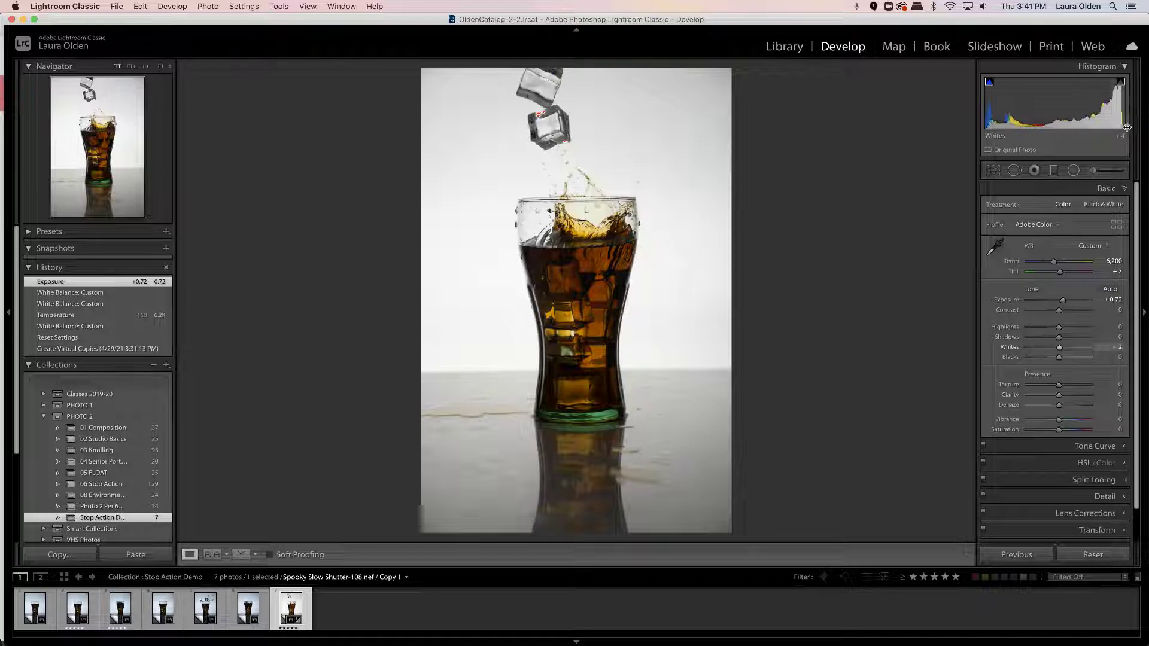
drag(1123, 126, 1141, 126)
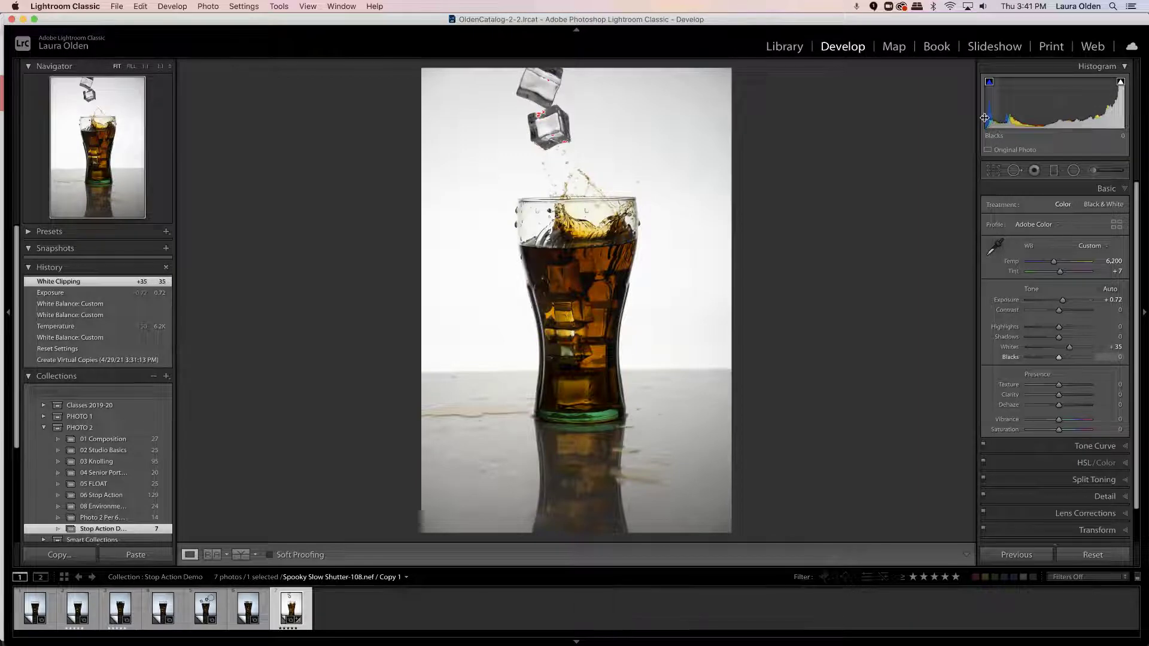
drag(984, 118, 1016, 115)
mouse_move(1101, 114)
mouse_down()
mouse_move(1089, 116)
mouse_move(1121, 120)
mouse_up()
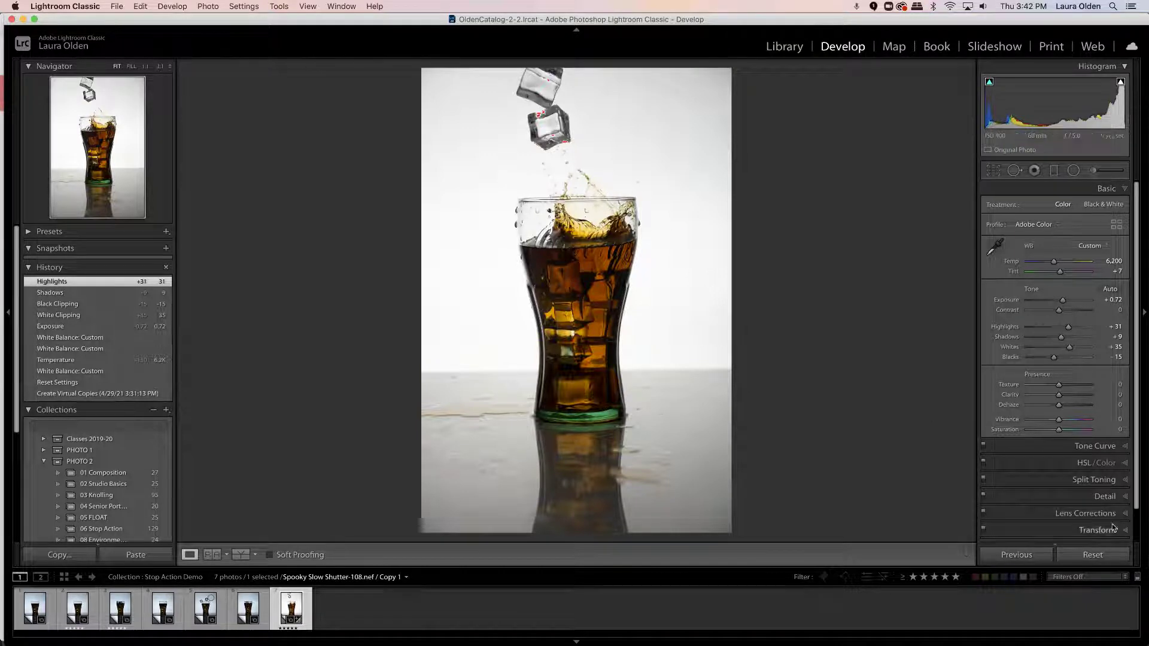
- Set Texture to +19 and Clarity to +17, and raise Blacks to -11
drag(1061, 389, 1079, 393)
drag(1068, 390, 1064, 391)
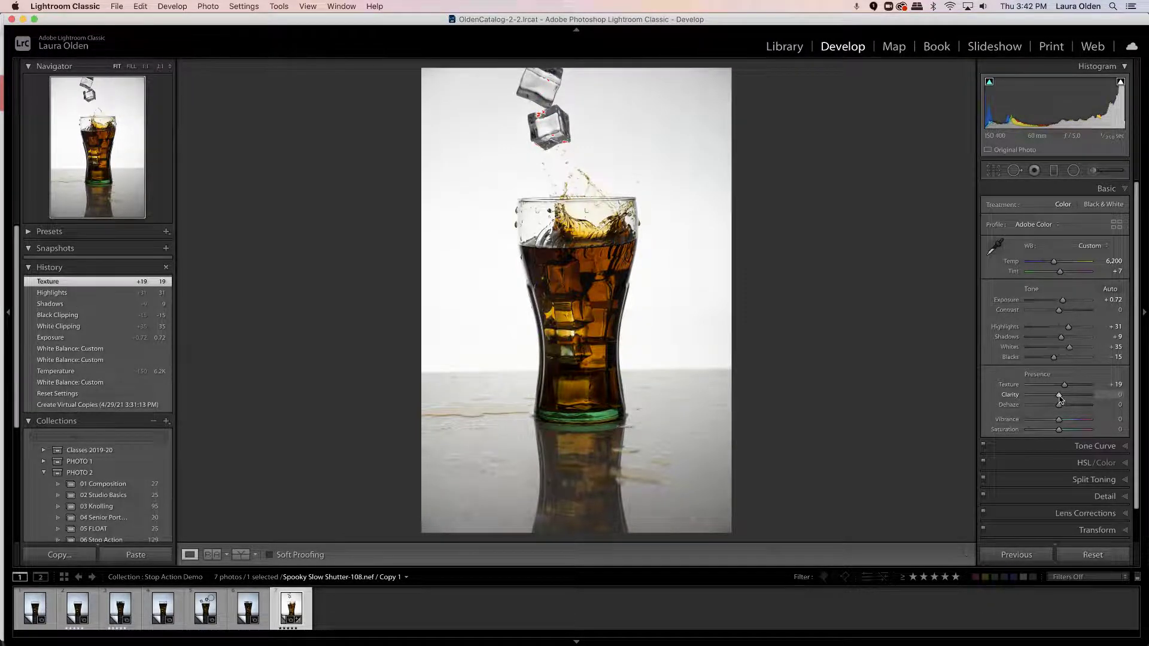
mouse_move(1060, 399)
mouse_down()
mouse_move(1146, 400)
mouse_move(1064, 396)
mouse_up()
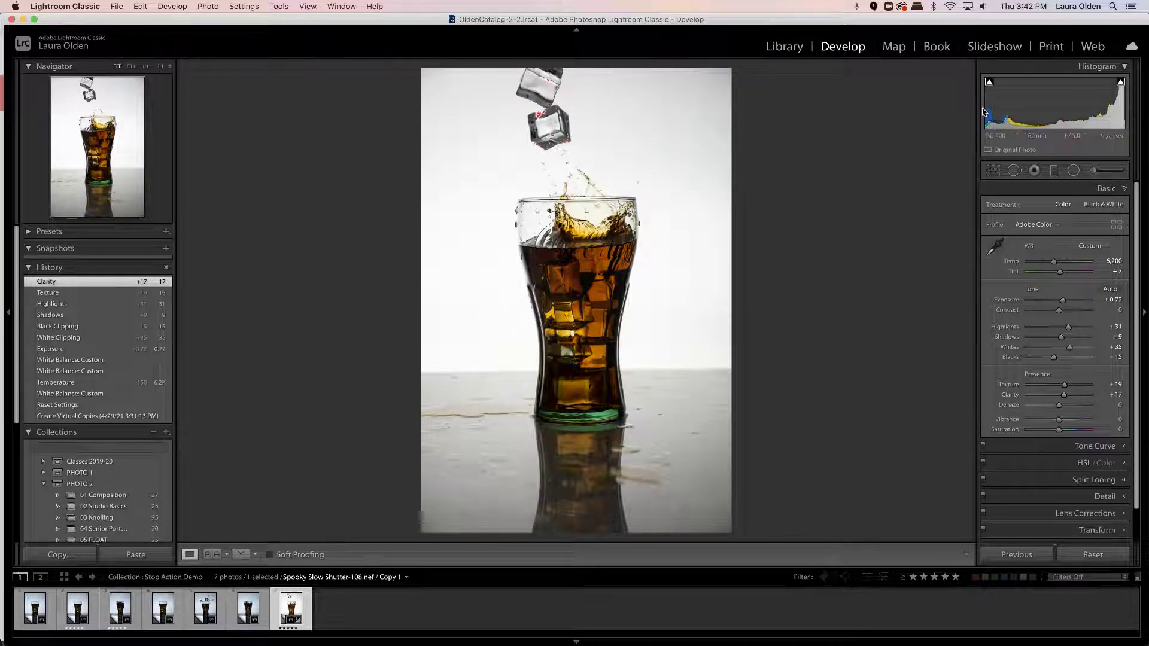
drag(985, 111, 988, 116)
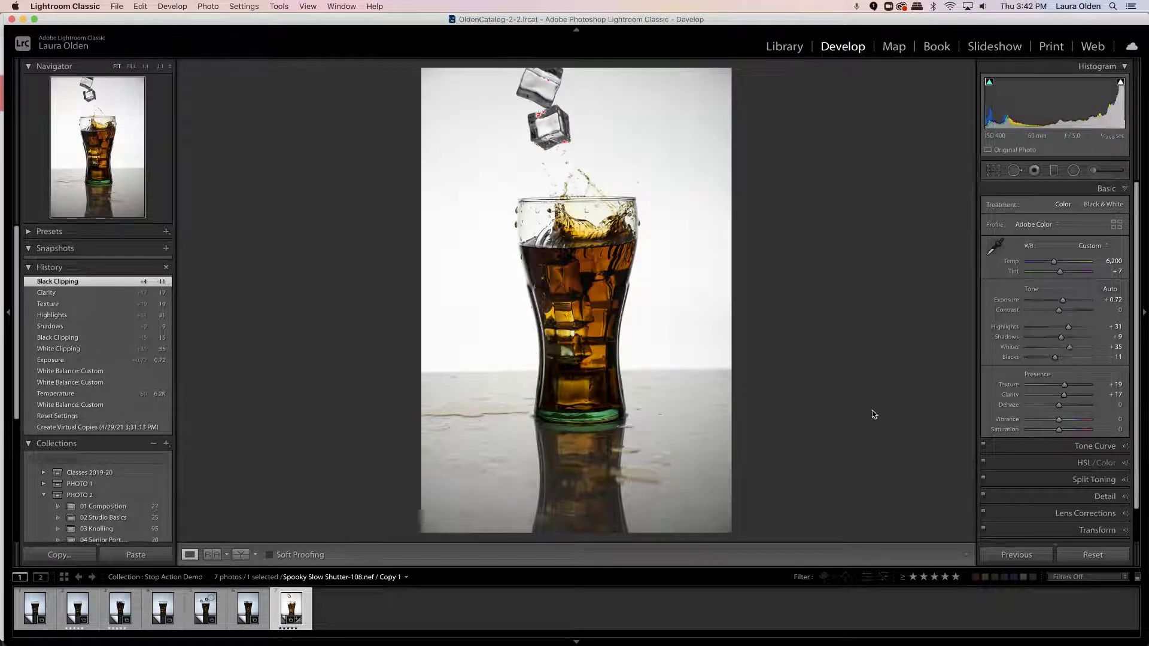
- Straighten the photo along the table's horizon line with a crop angle of about 0.70 and apply the crop
click(993, 171)
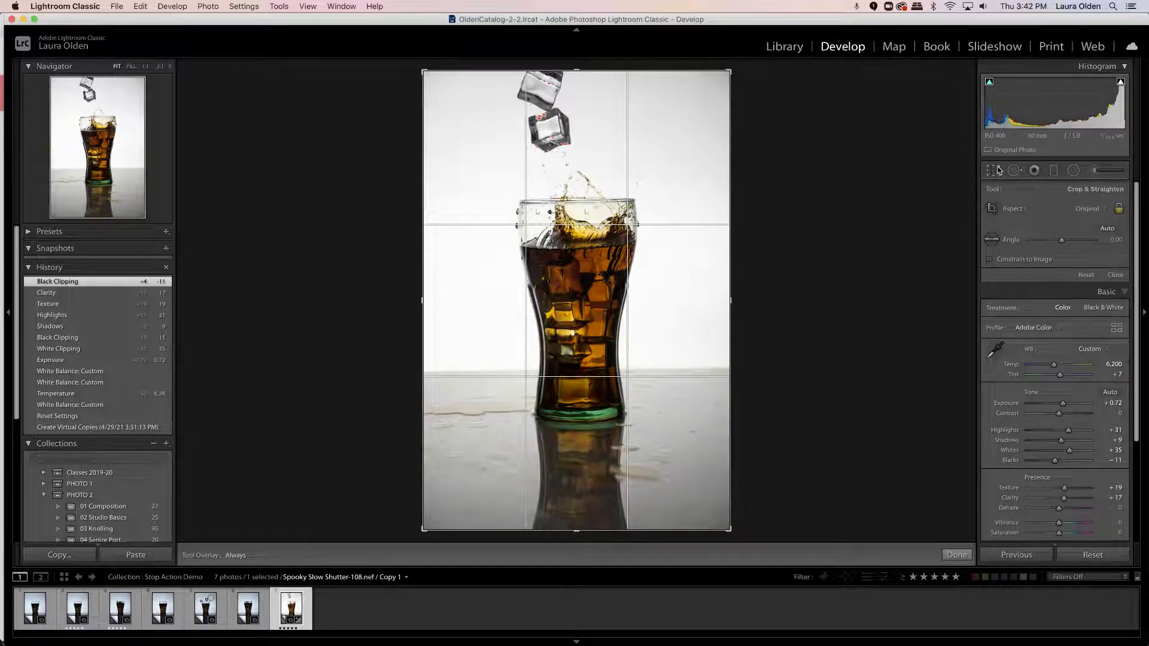
click(990, 240)
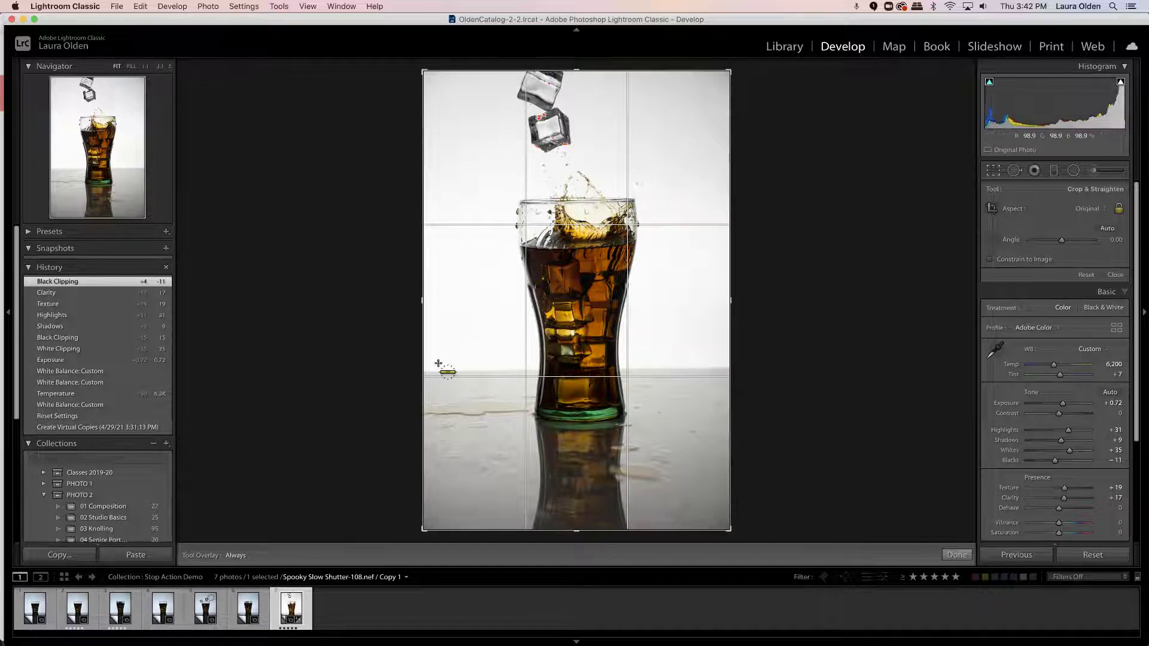
drag(433, 372, 716, 369)
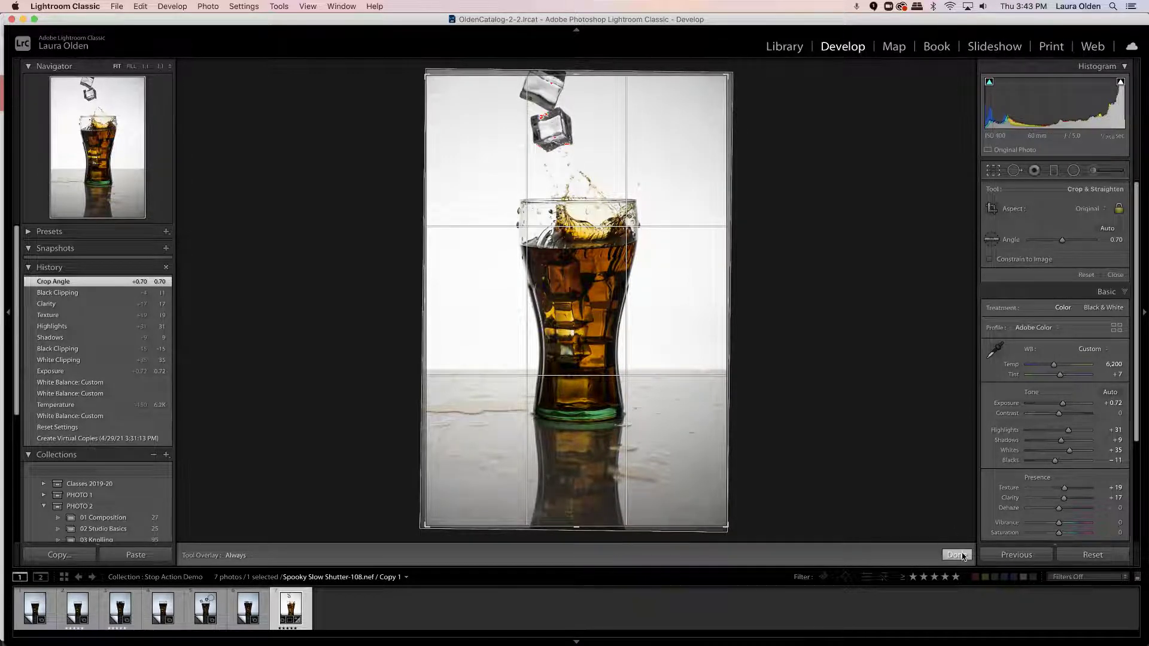
click(956, 554)
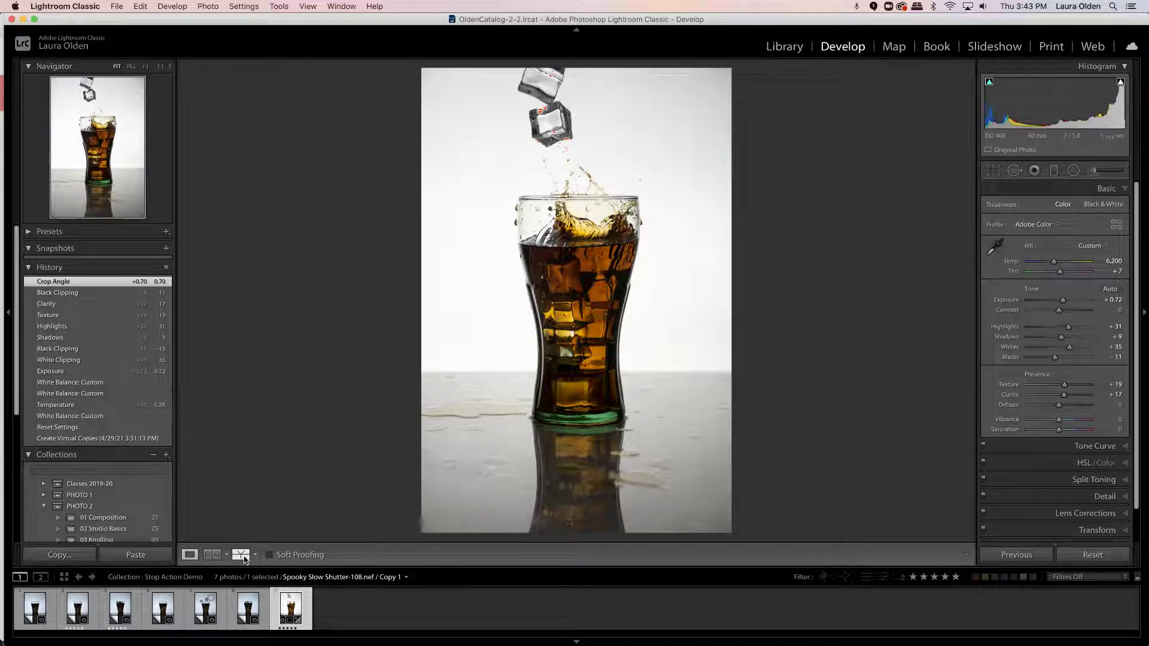
- Compare the edited photo with its Reset Settings history state, and return to the latest Crop Angle state
click(75, 428)
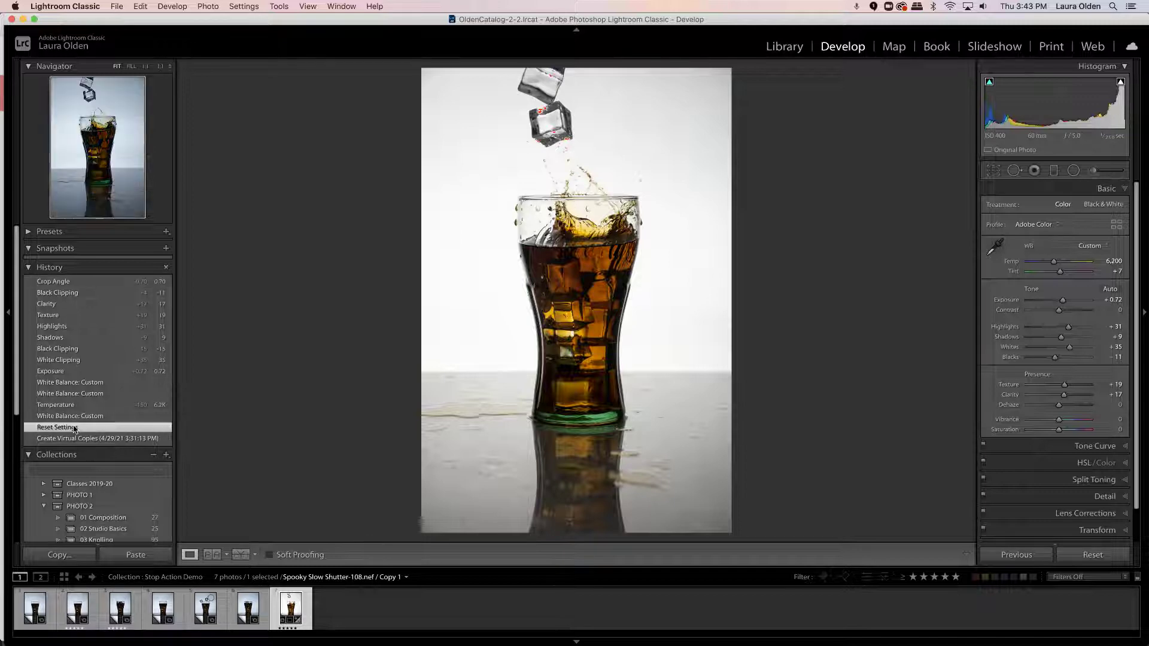
click(77, 282)
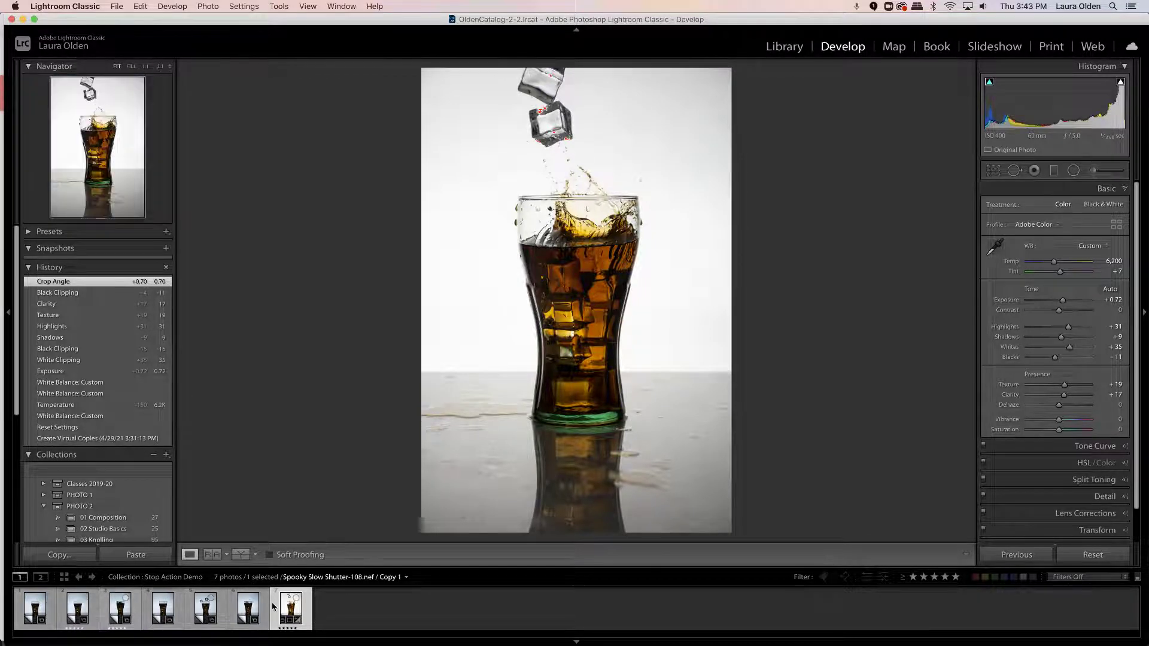
- Select all seven photos in the filmstrip, with the edited Spooky Slow Shutter-108 as the active source photo
shift+click(35, 611)
click(361, 608)
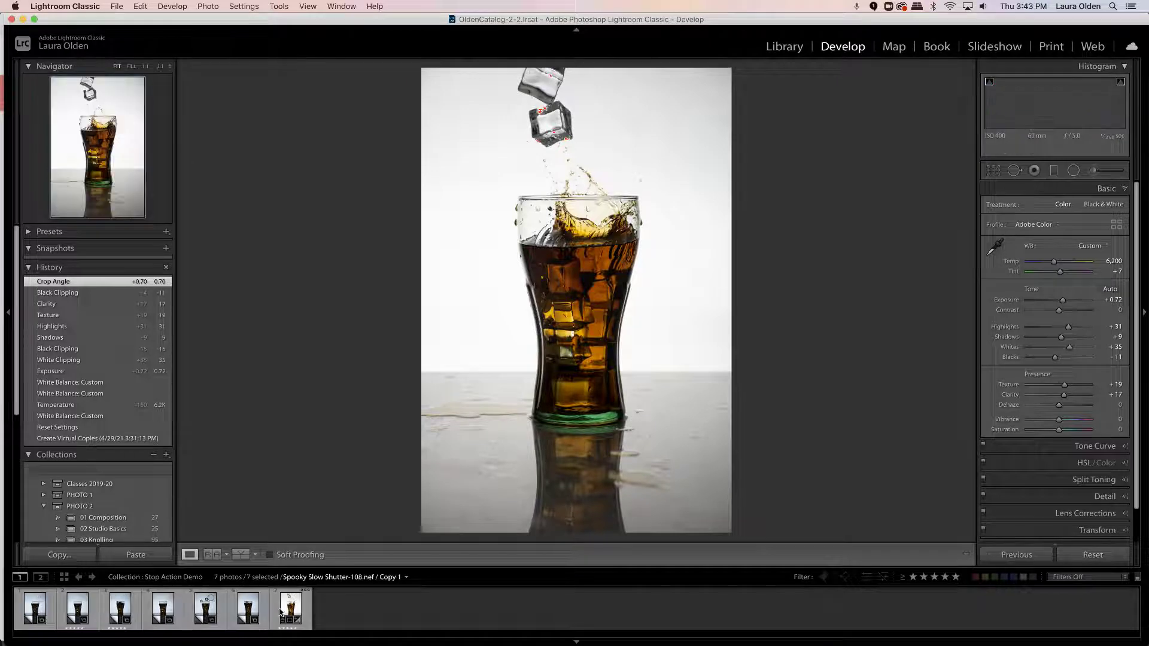
click(163, 610)
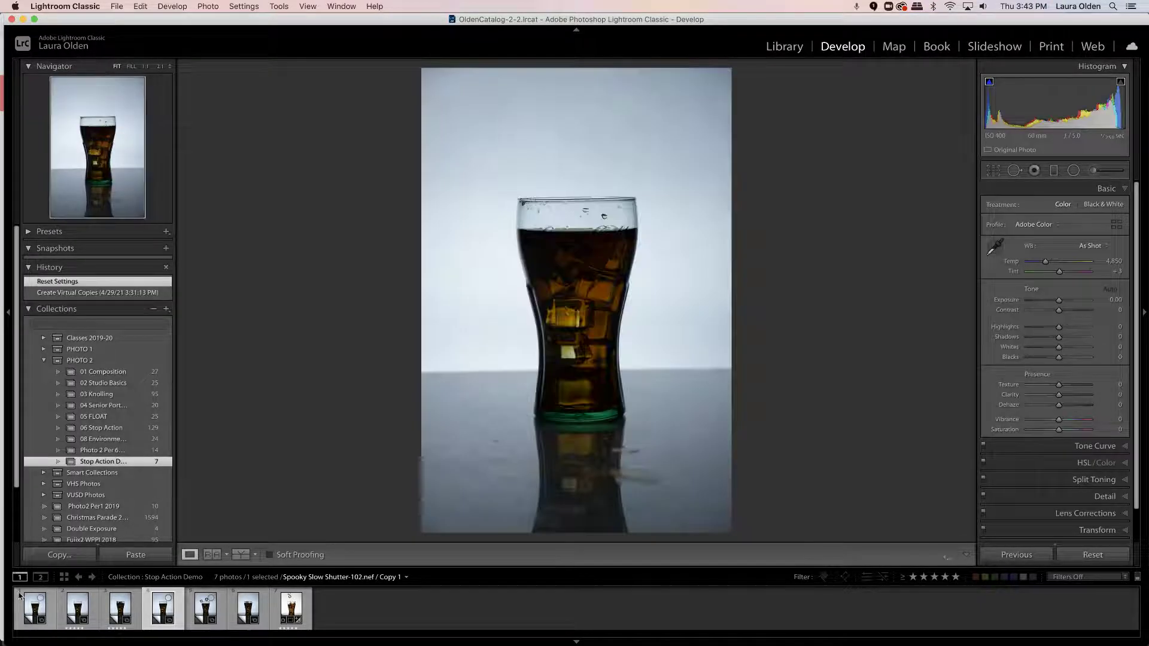
click(35, 611)
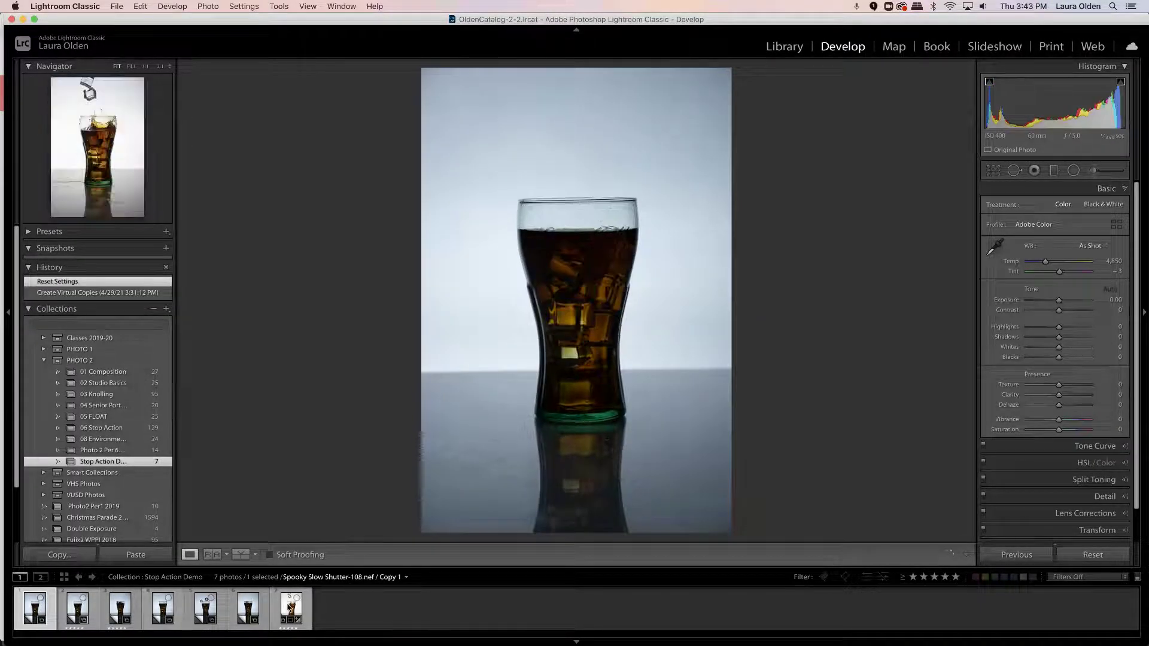
shift+click(290, 610)
click(155, 618)
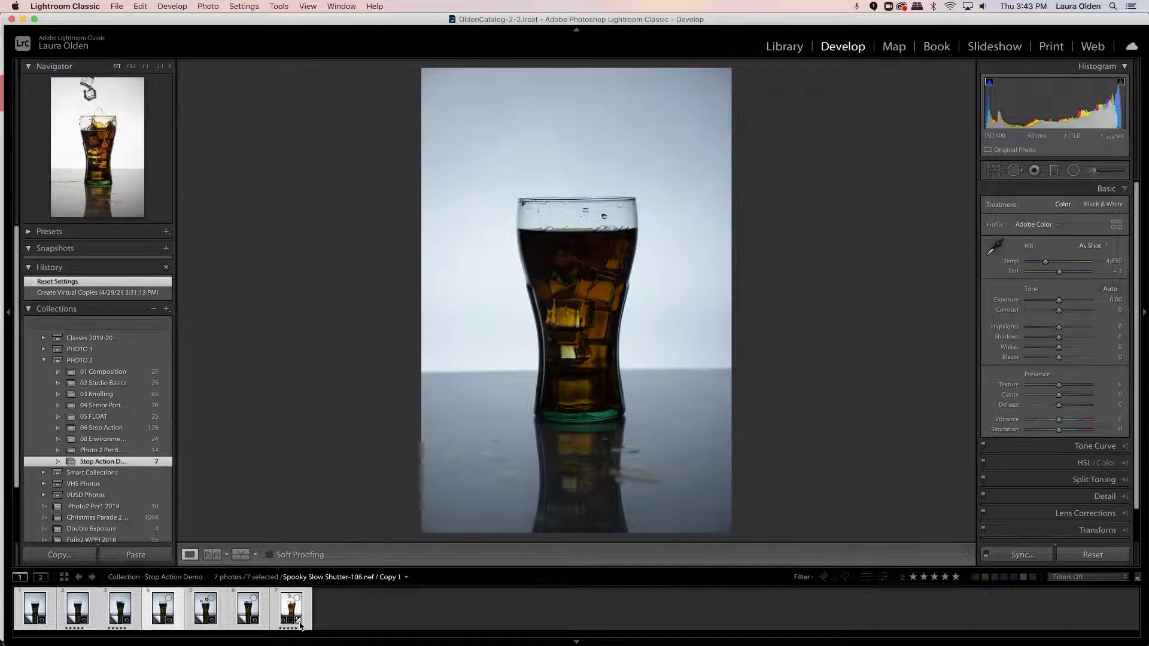
click(293, 613)
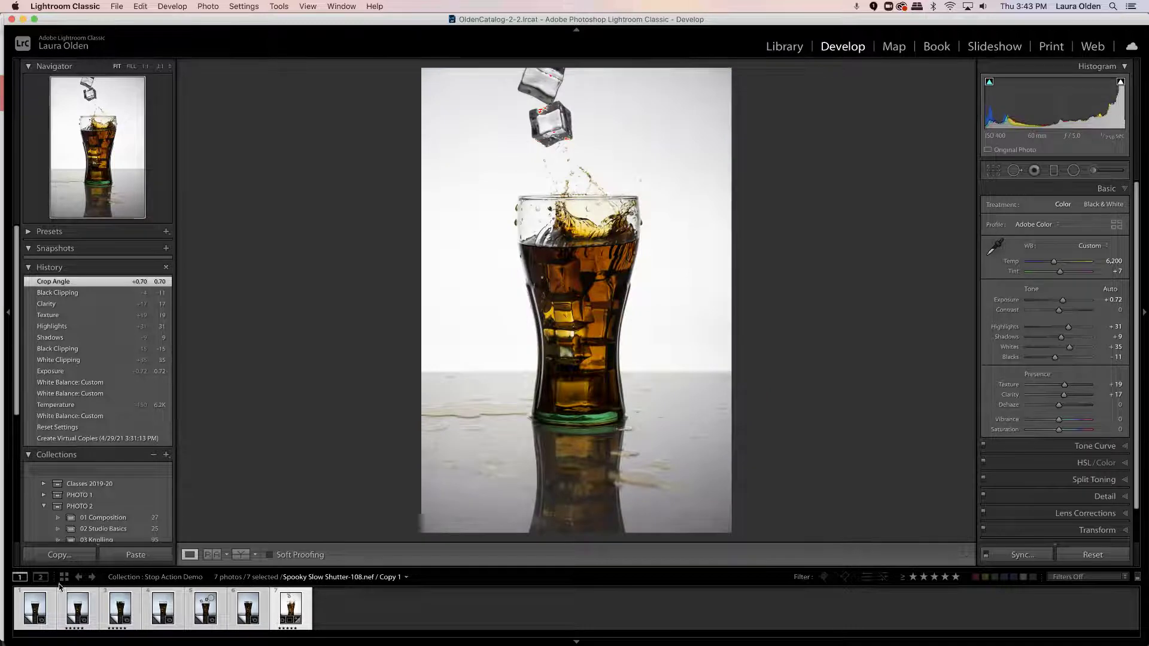
- Set up synchronization of the selected photos with Texture and Process Version included, and Effects and Local Adjustments excluded
click(1020, 555)
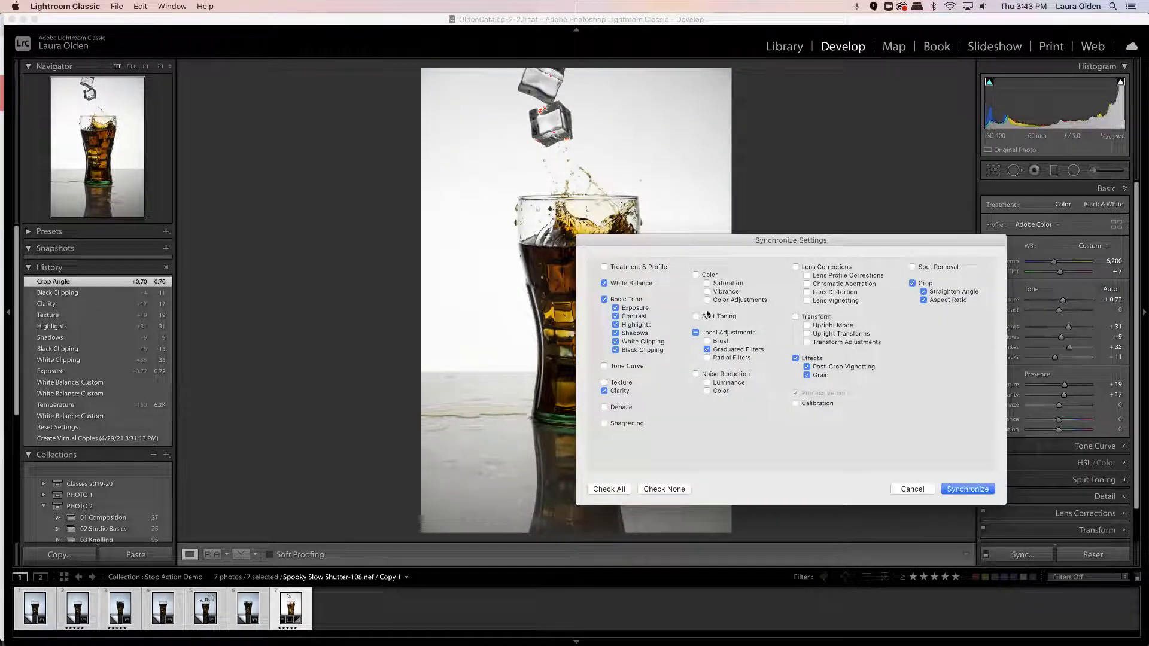
click(604, 382)
click(796, 359)
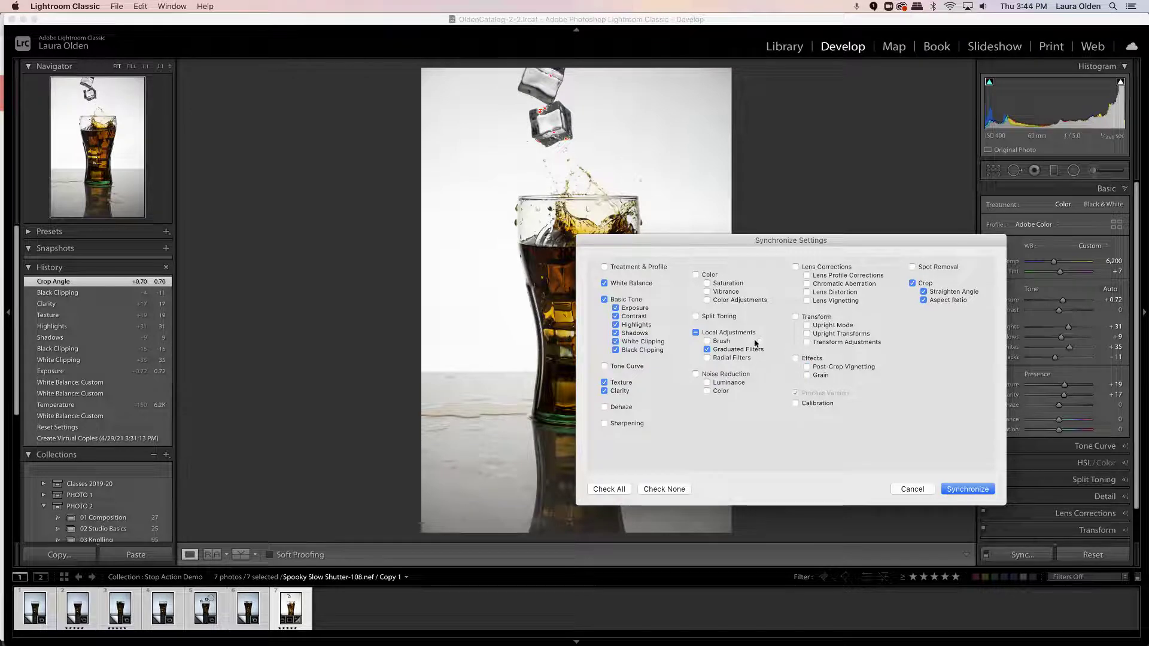
click(695, 333)
click(696, 332)
click(796, 394)
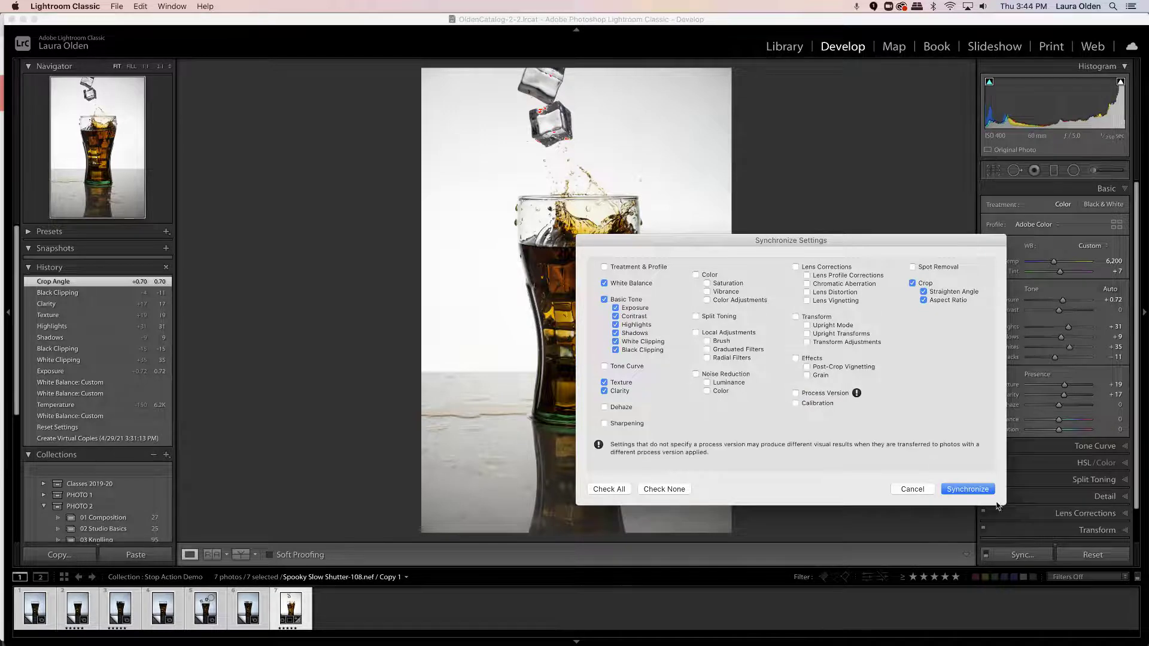
click(795, 393)
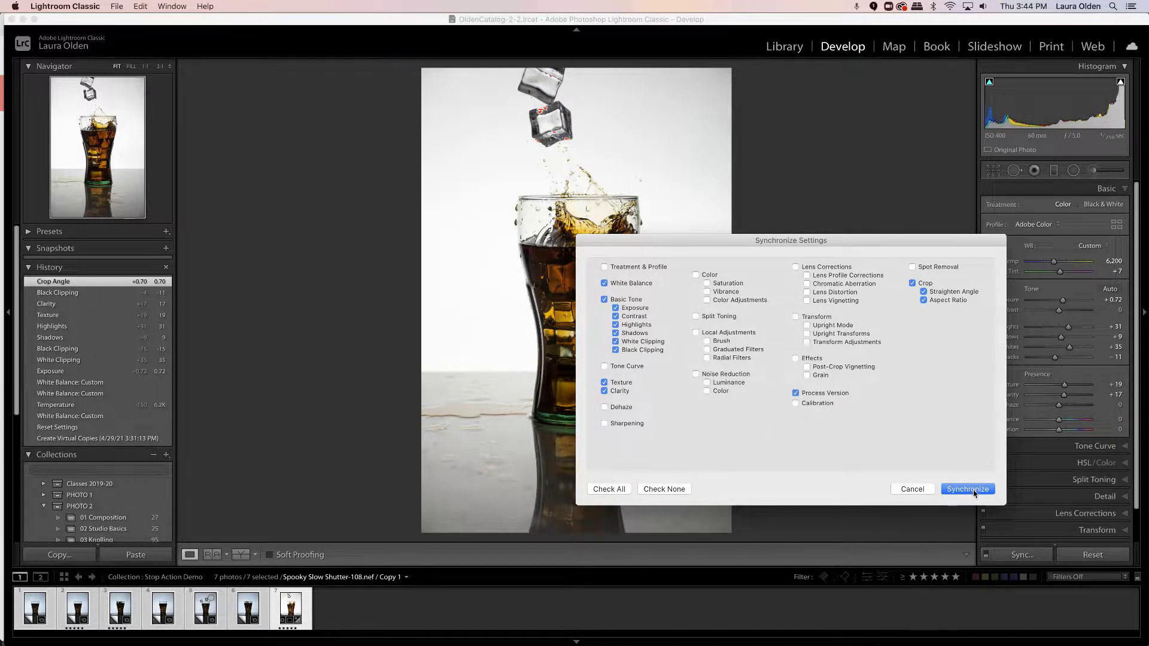